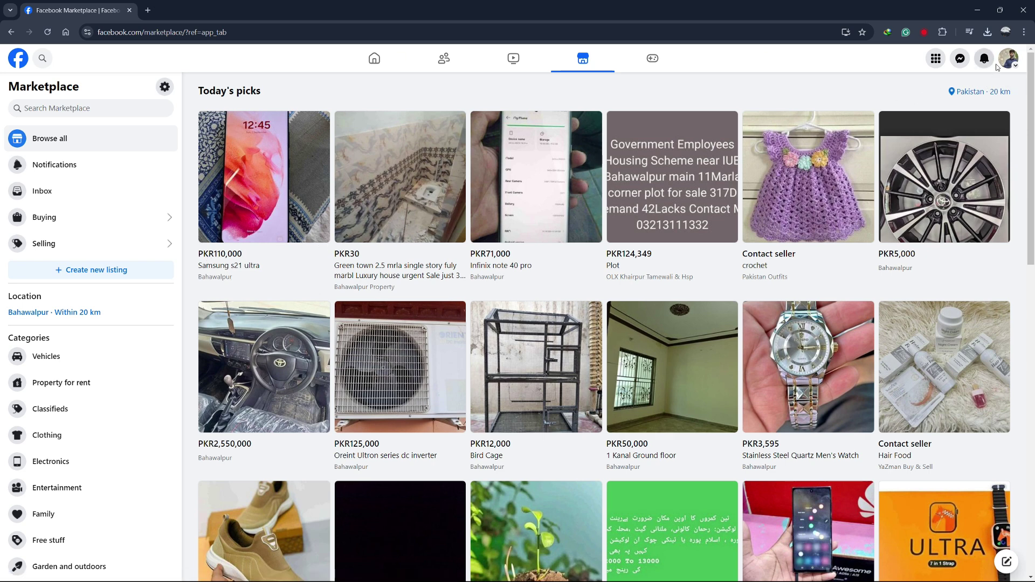
Go from the account menu through Settings to the Orders and payments settings page
left_click(1017, 63)
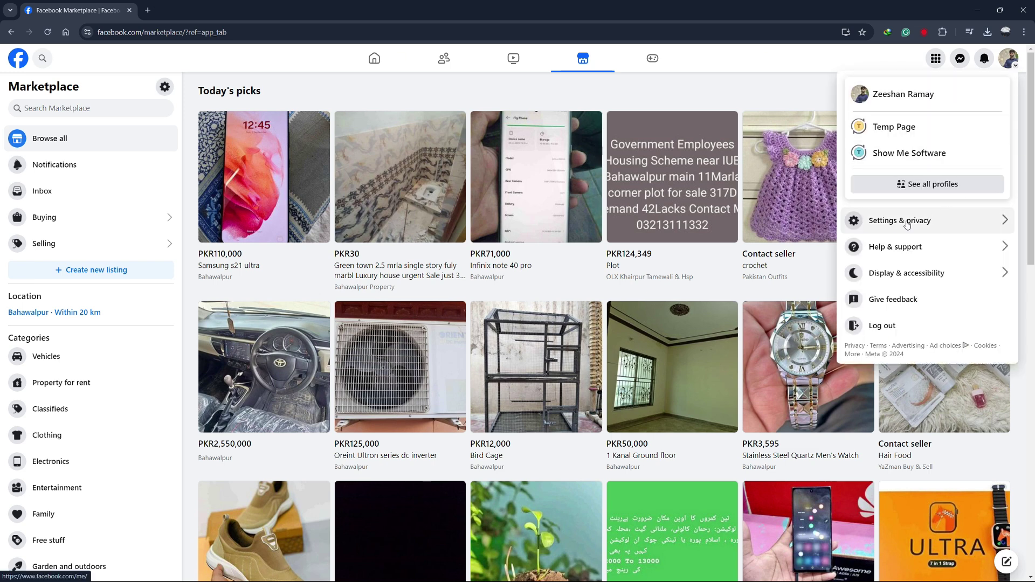
left_click(889, 224)
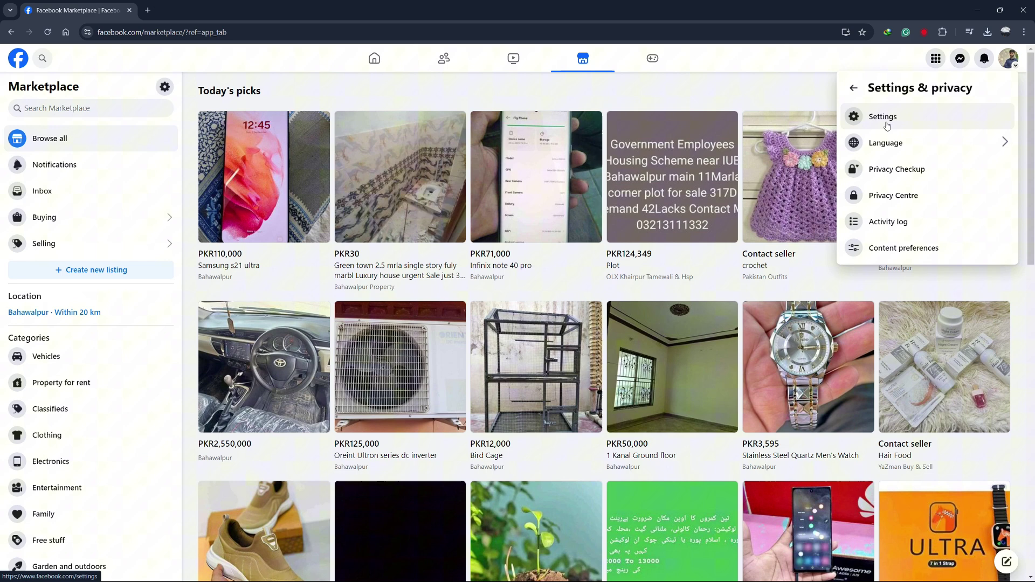
left_click(887, 126)
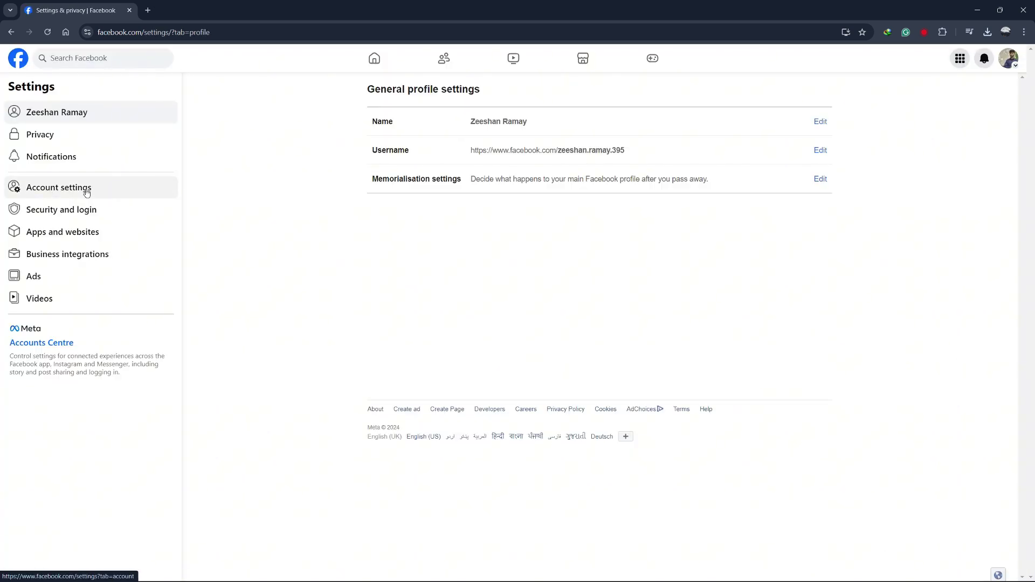
left_click(87, 191)
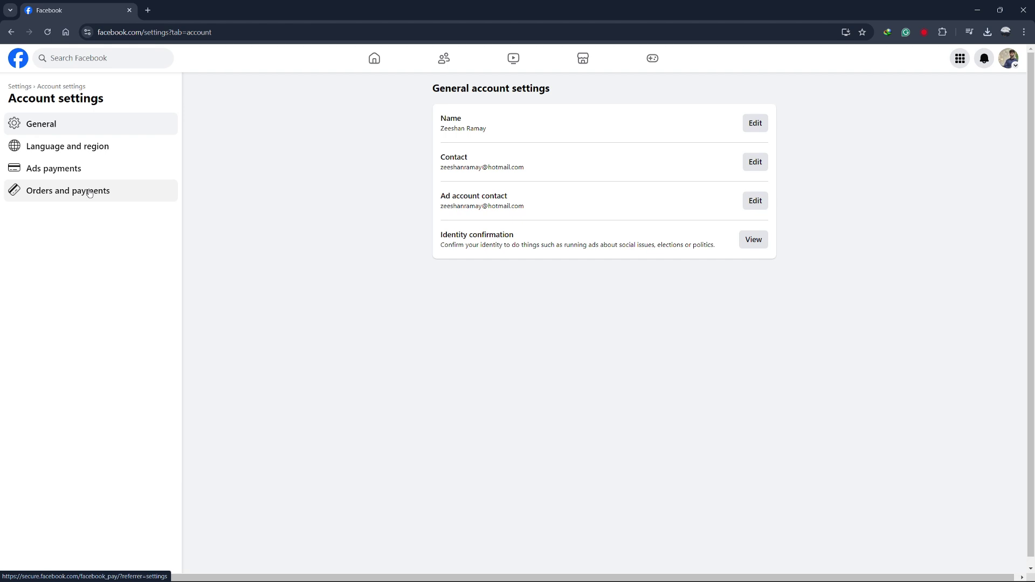
left_click(85, 200)
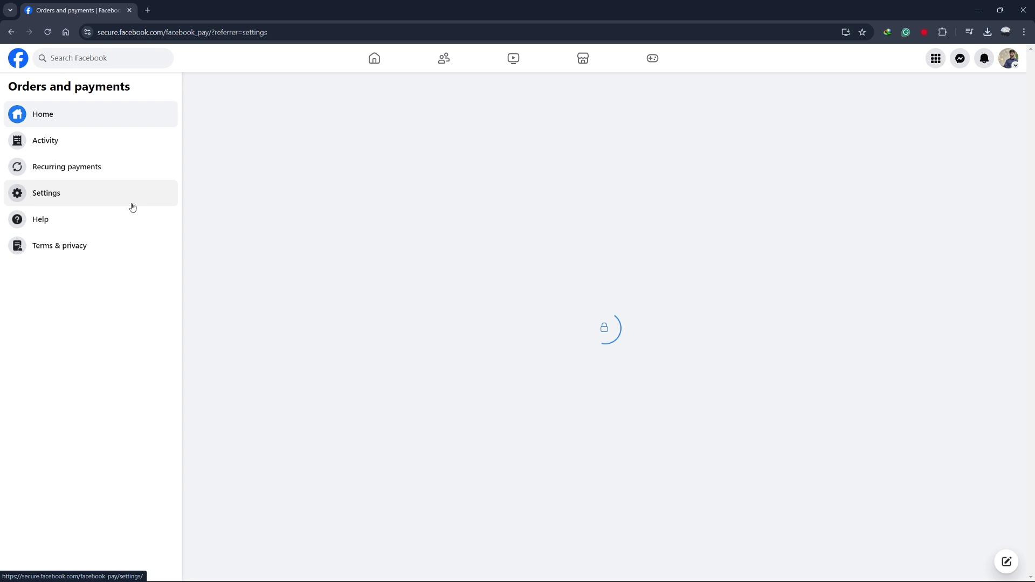
Browse the currency list, cancel without changing it, and return to Marketplace's Today's picks
left_click(47, 201)
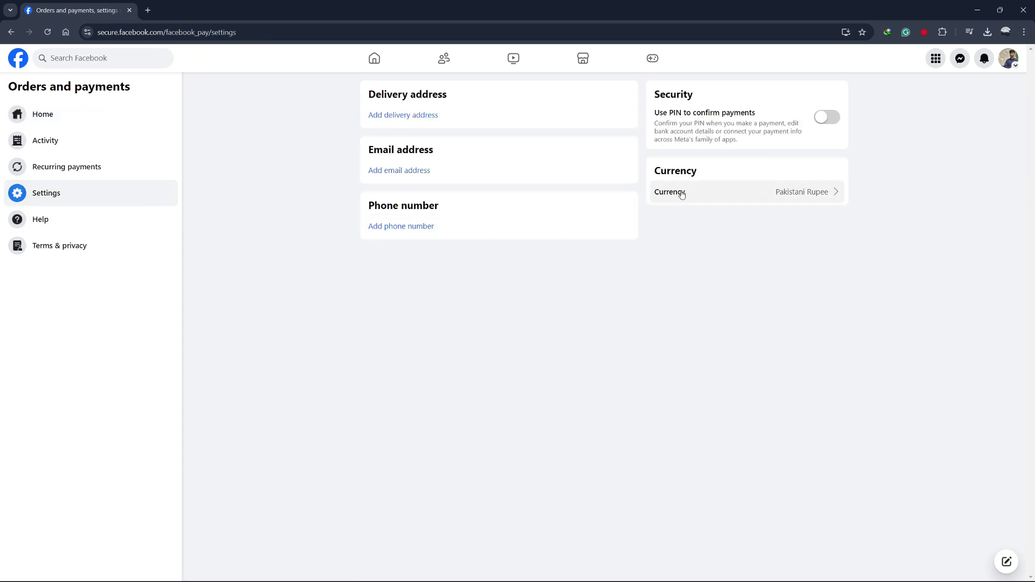
left_click(775, 195)
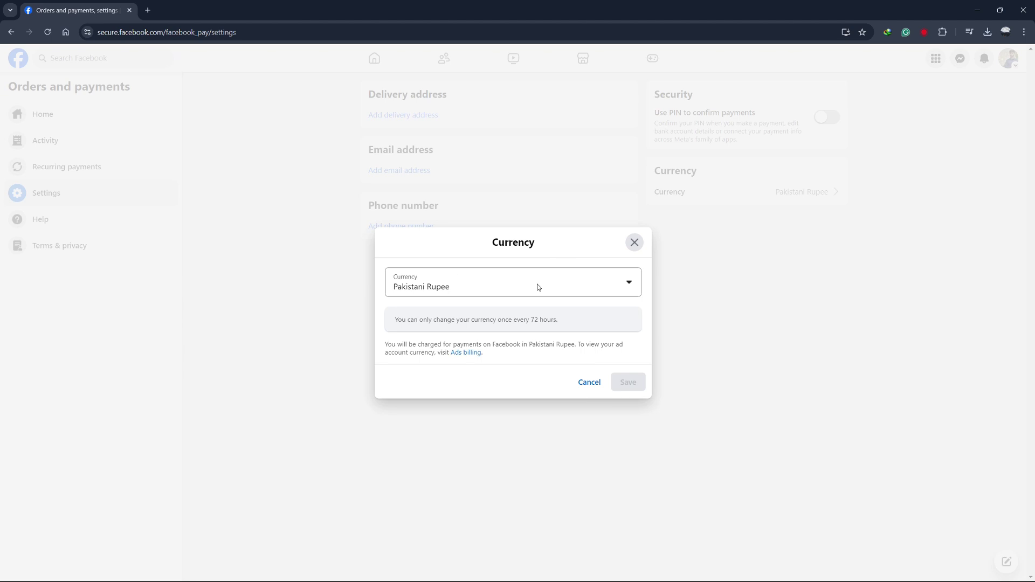
left_click(537, 287)
scroll(501, 363, "down", 2)
scroll(454, 496, "up", 3)
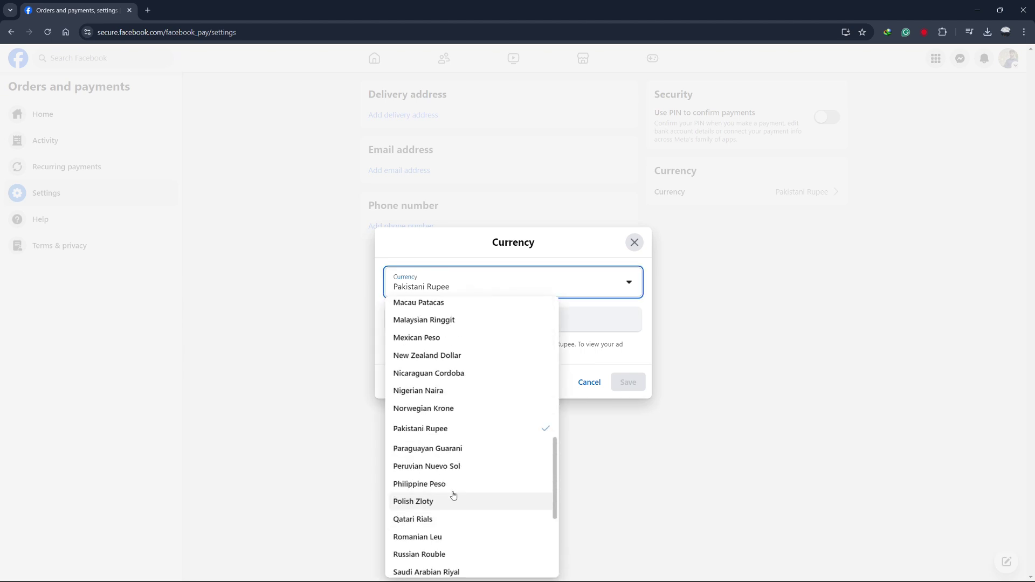
scroll(453, 485, "up", 10)
scroll(465, 420, "up", 1)
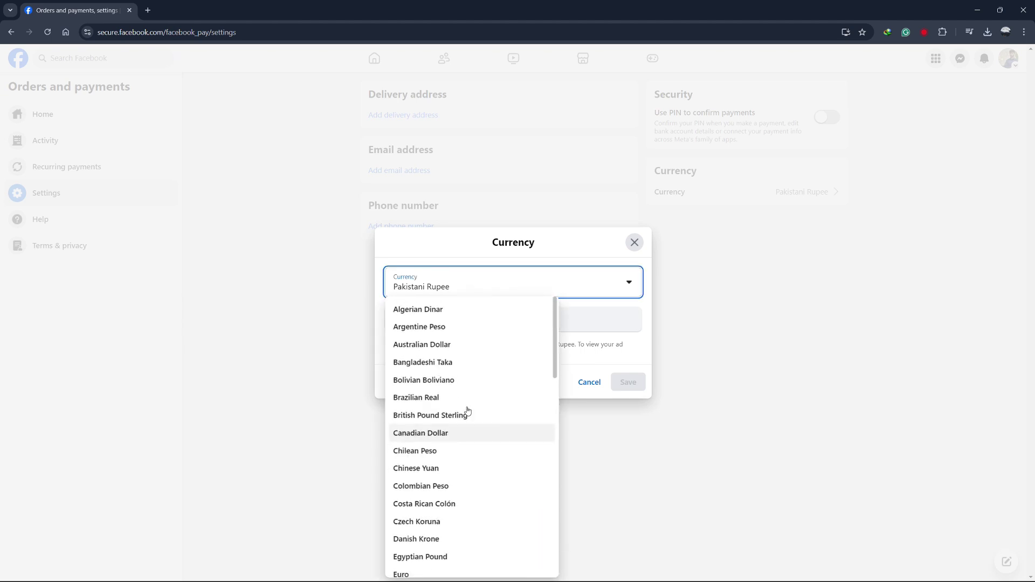
left_click(601, 388)
left_click(581, 65)
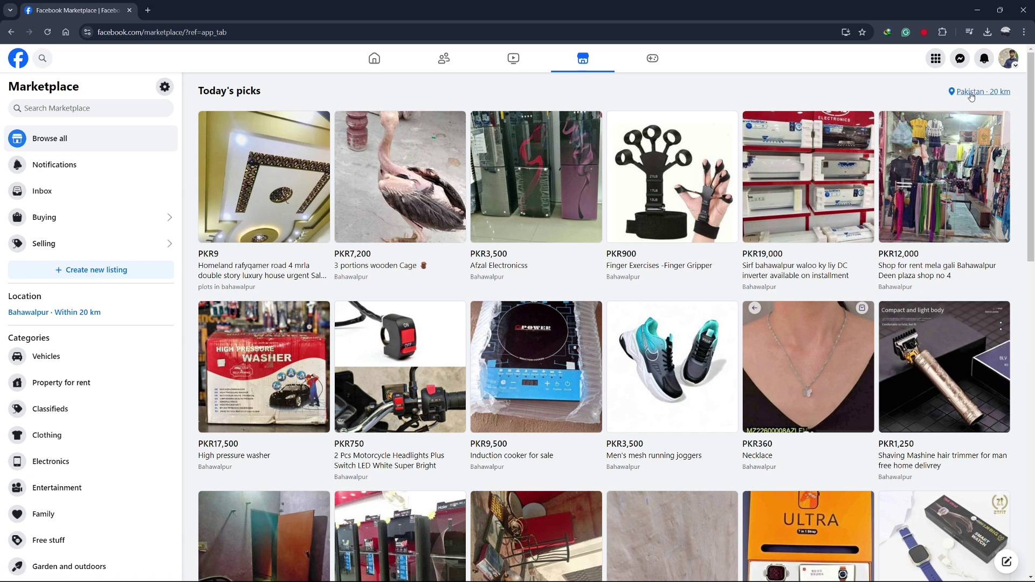
Replace the Bahawalpur Marketplace location with 'New York, New York'
left_click(971, 93)
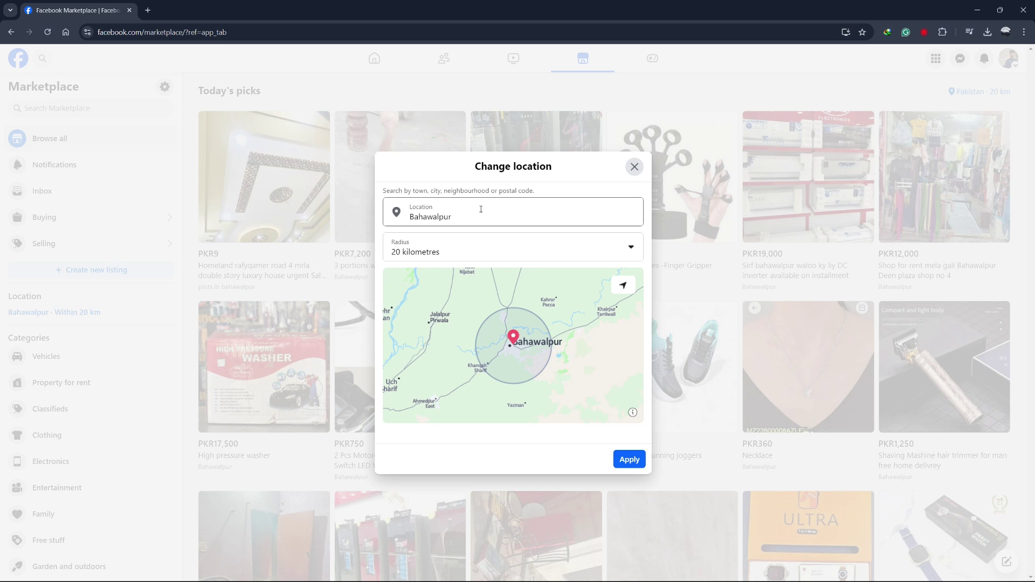
left_click(479, 217)
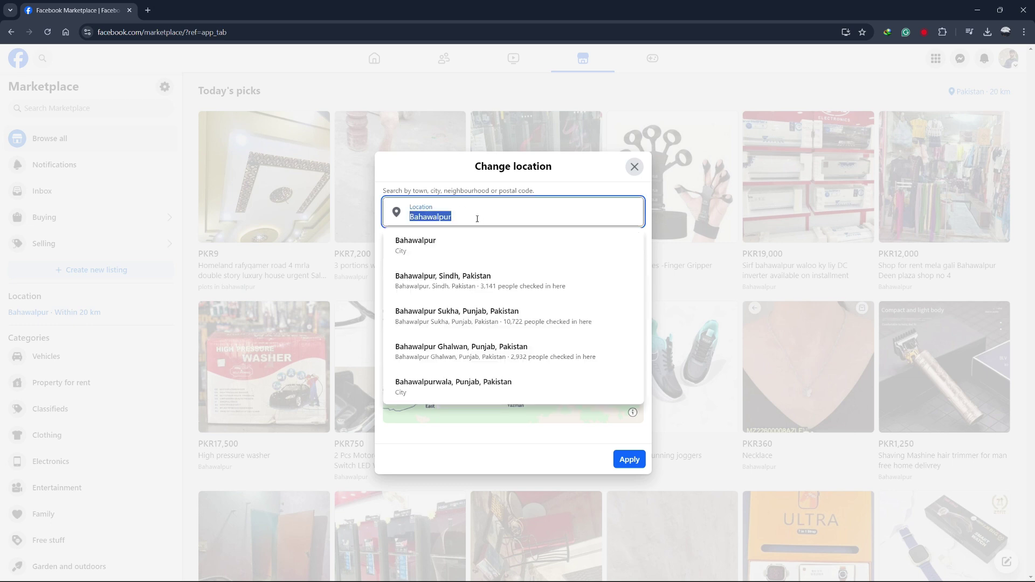
key("BackSpace")
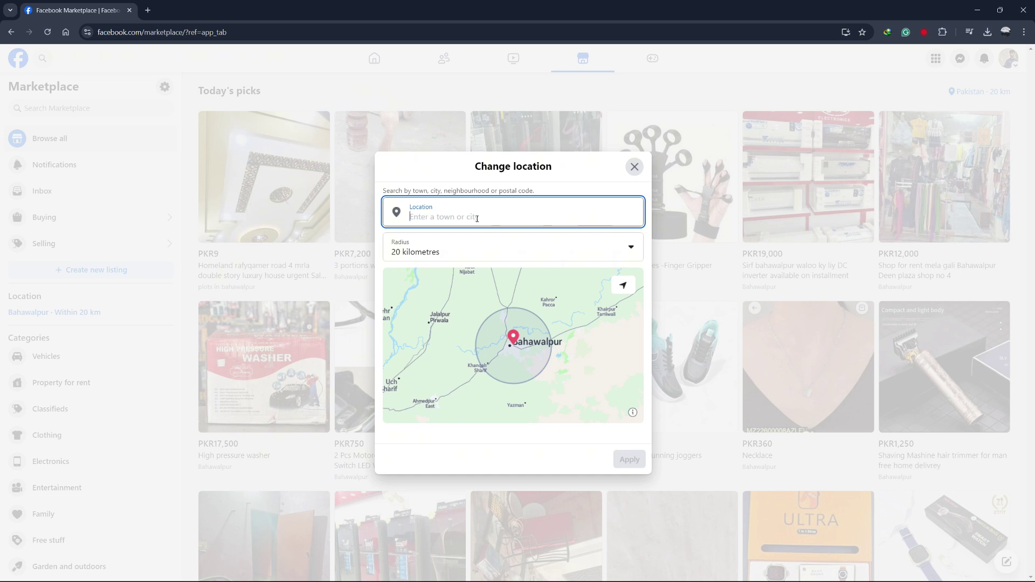
type("New York")
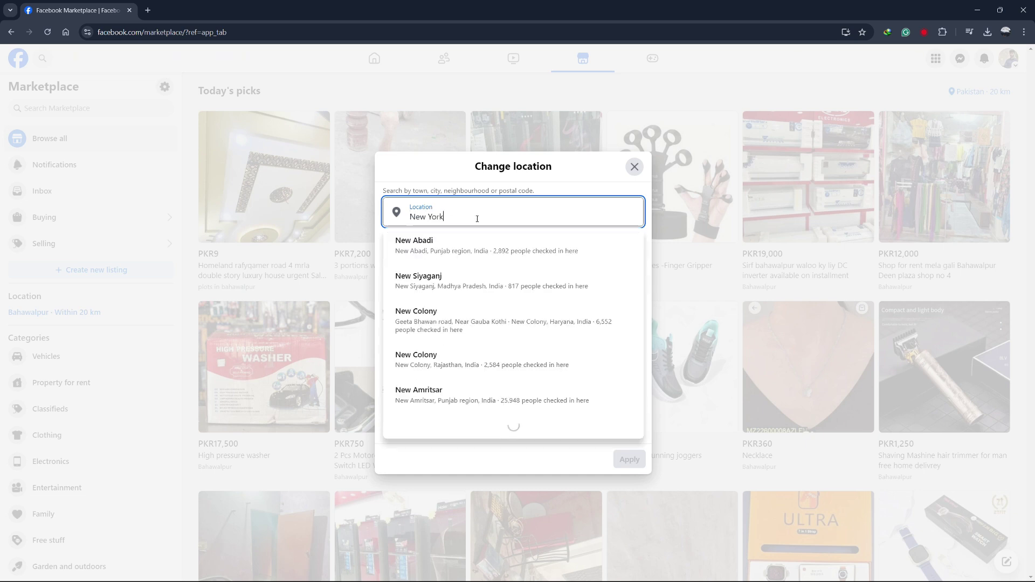
left_click(428, 247)
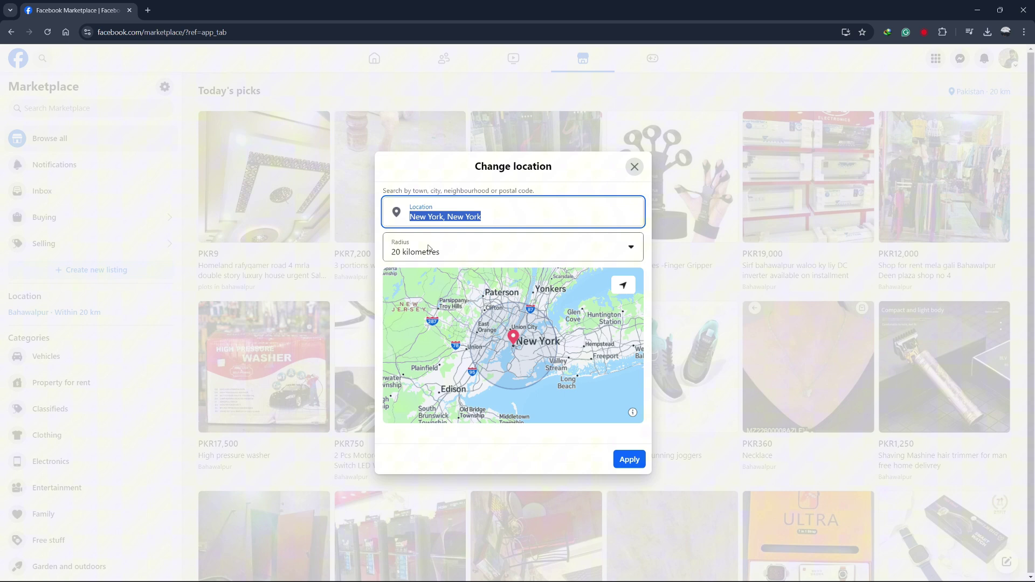
Apply the New York, New York location in the Change location dialog
left_click(629, 459)
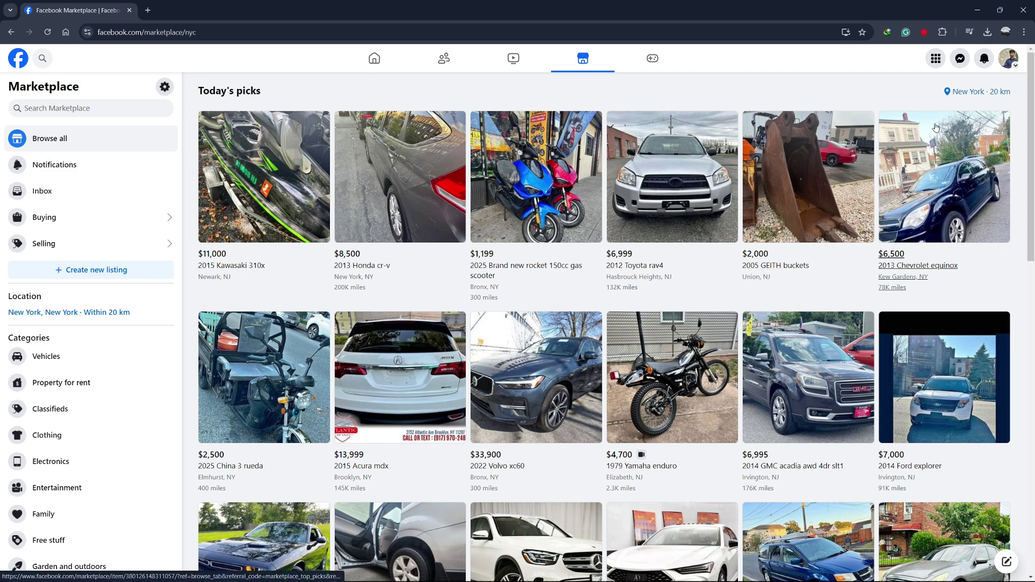
Replace the New York Marketplace location with the Japan suggestion and apply it
left_click(975, 92)
triple_click(462, 217)
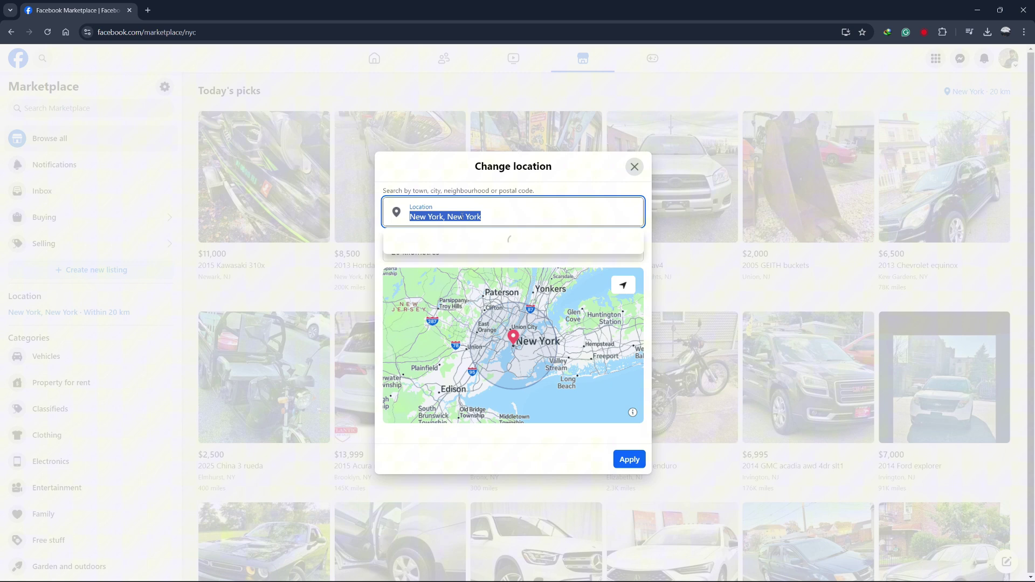
type("japan")
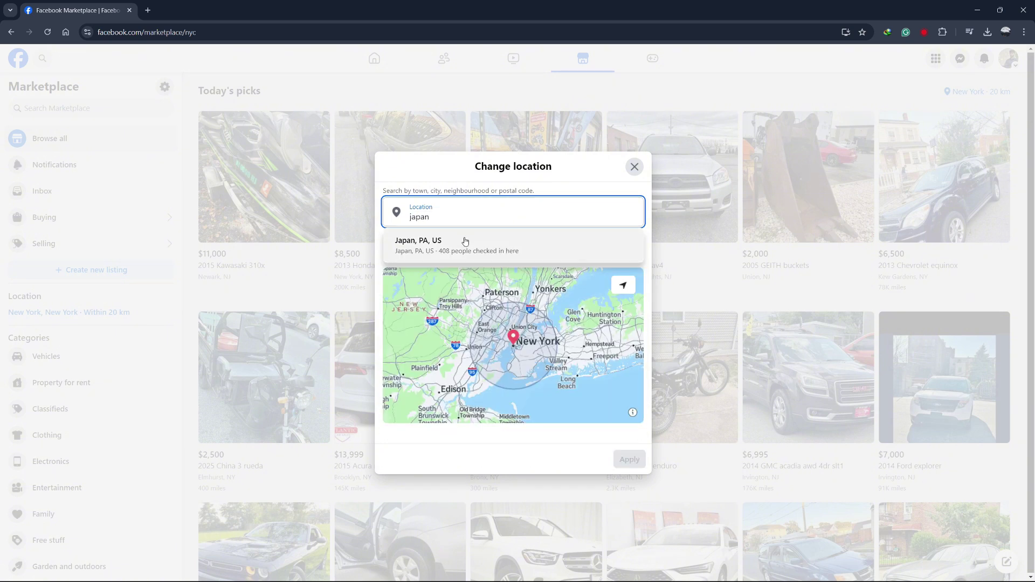
left_click(466, 241)
left_click(630, 460)
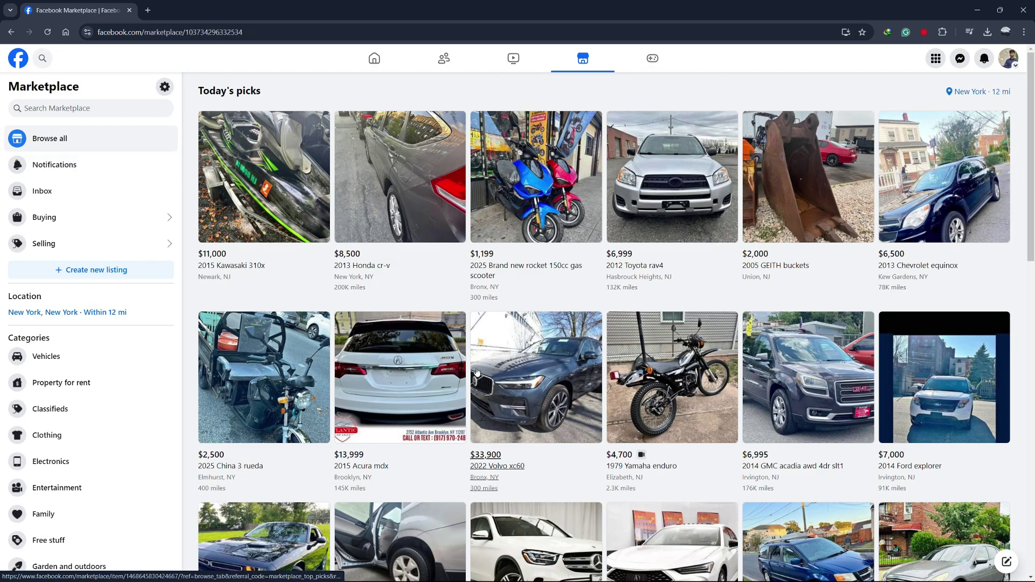